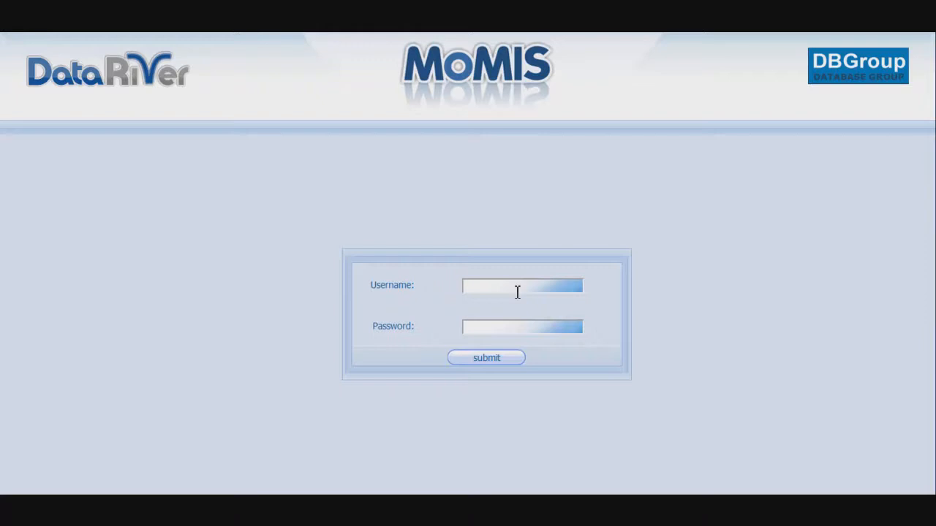
# Log in to MoMIS by entering the account username and password and submitting them.
pyautogui.click(516, 292)
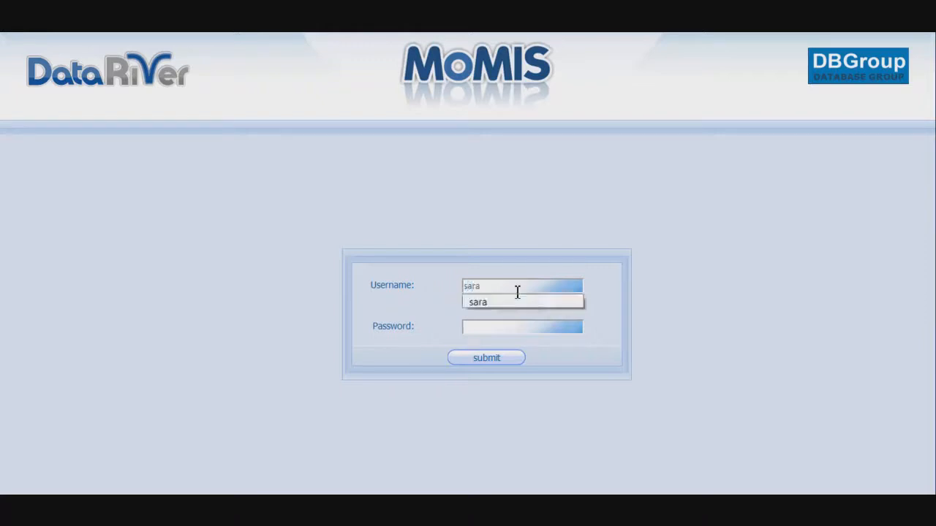
pyautogui.press('Tab')
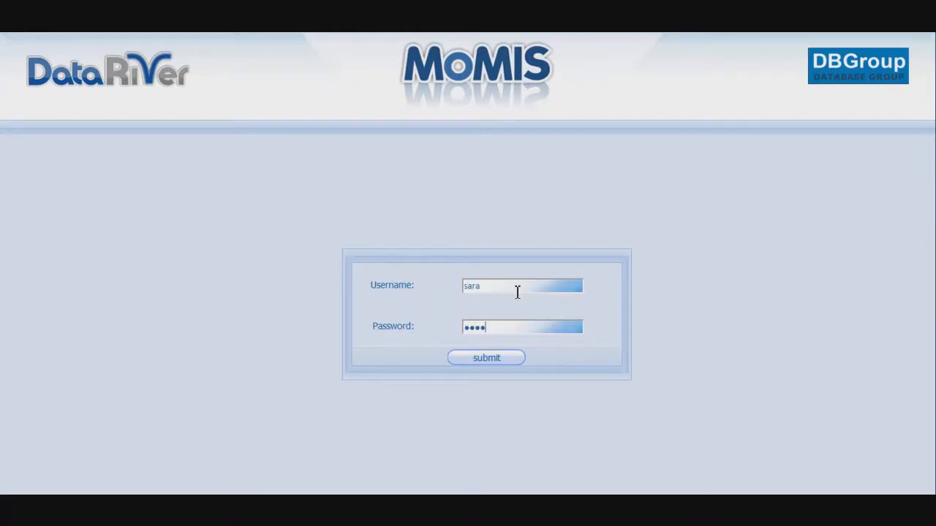
pyautogui.click(490, 358)
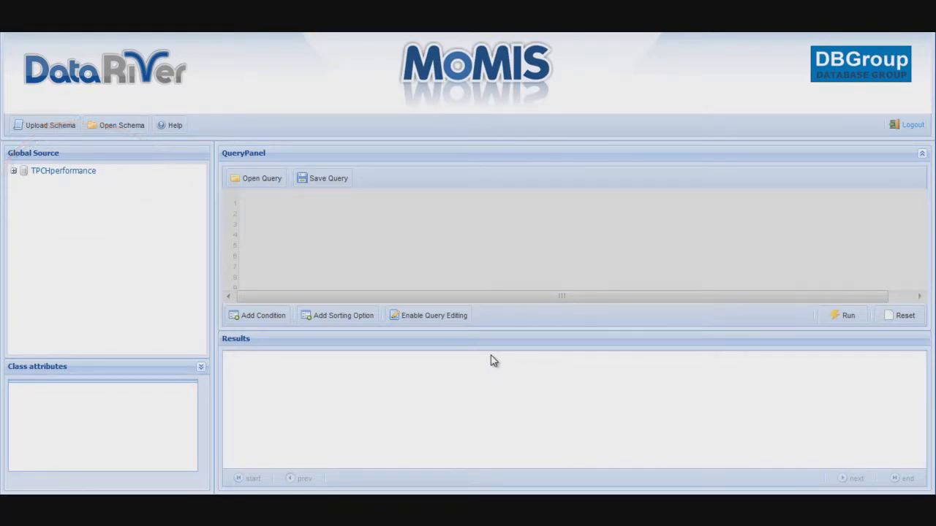
# Upload the MappingTurismo schema file.
pyautogui.click(57, 126)
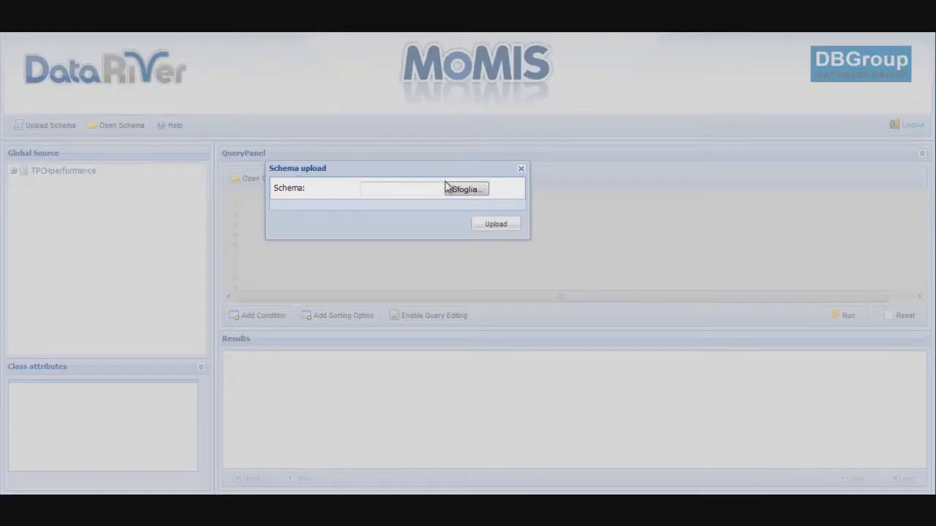
pyautogui.click(459, 191)
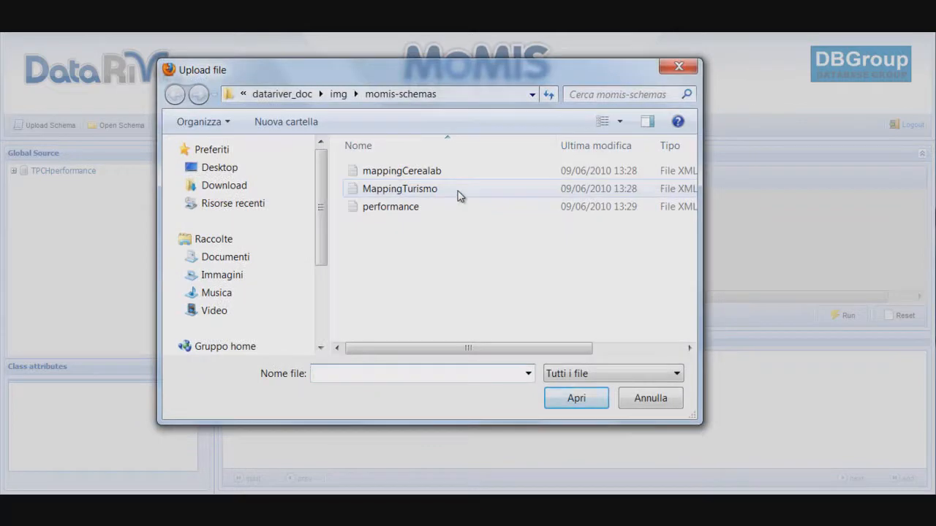
pyautogui.click(458, 191)
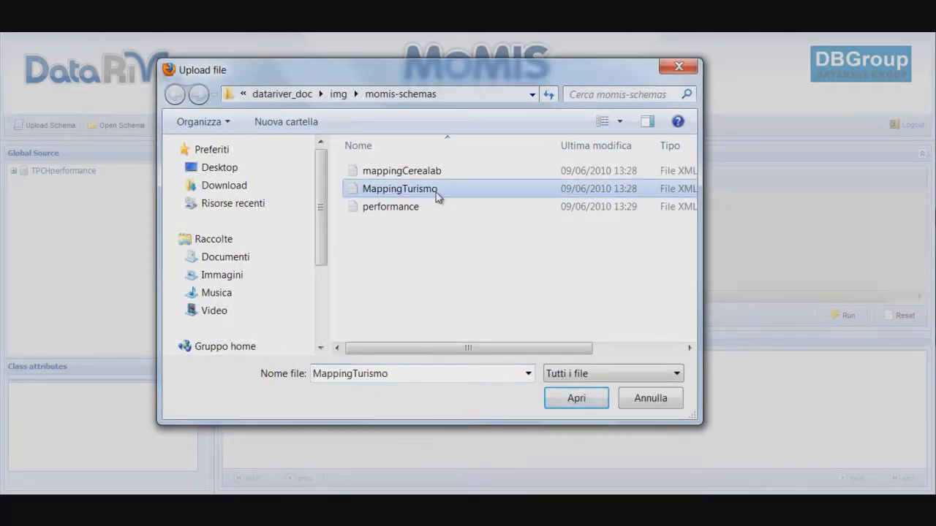
pyautogui.click(560, 397)
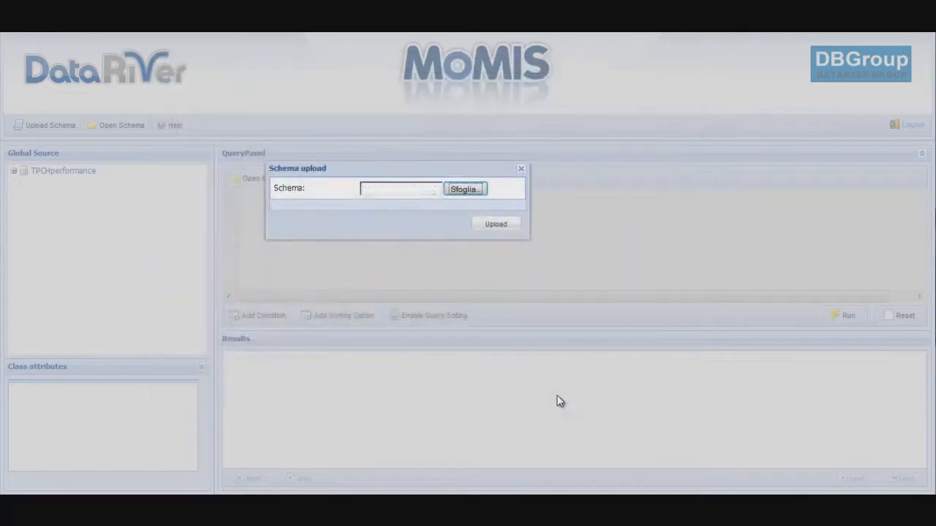
pyautogui.click(494, 226)
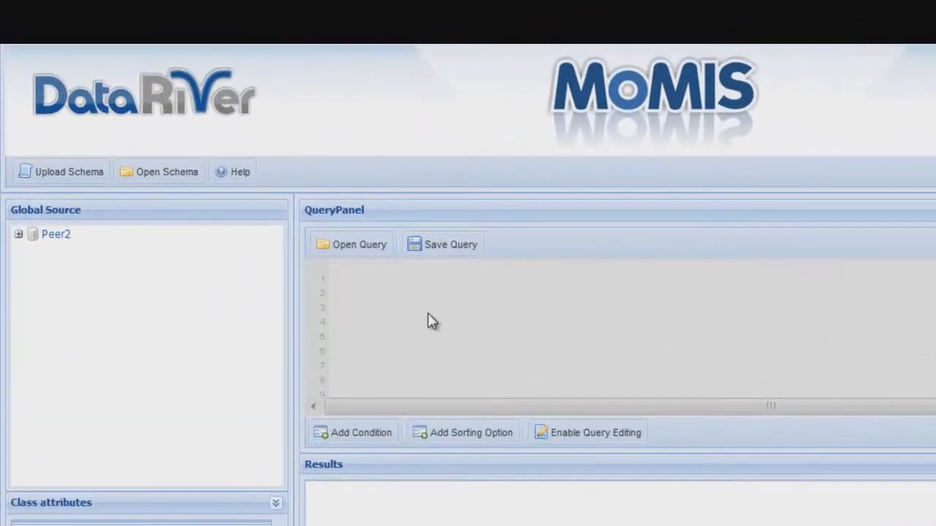
# Expand Peer2 and open the hotels mapping table.
pyautogui.moveTo(71, 245)
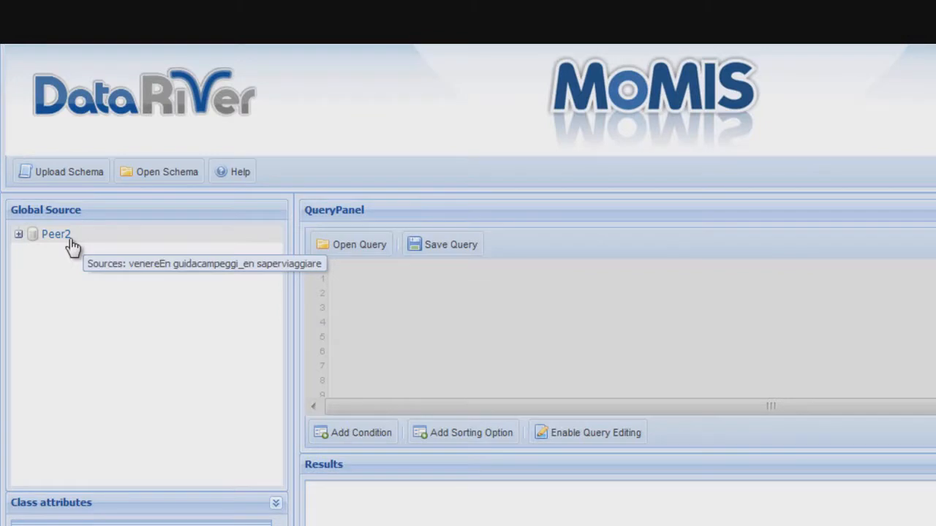
pyautogui.doubleClick(70, 241)
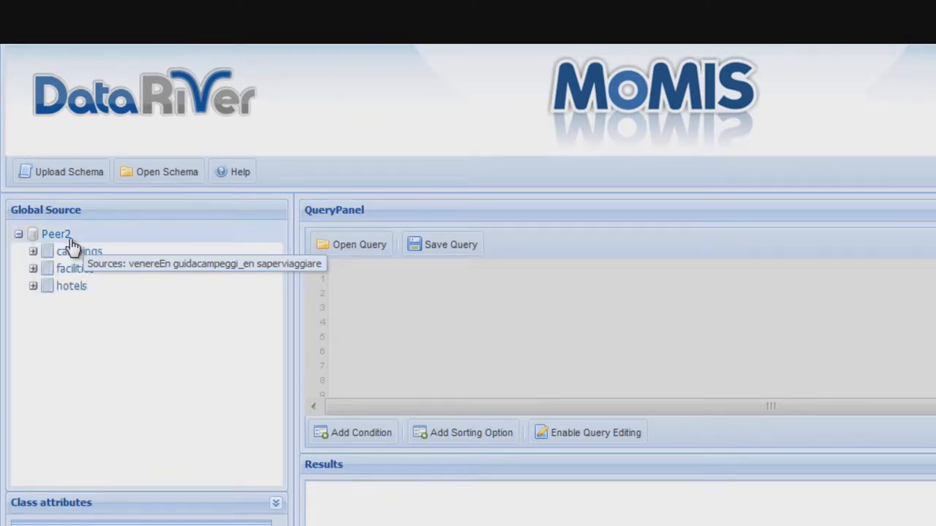
pyautogui.moveTo(76, 294)
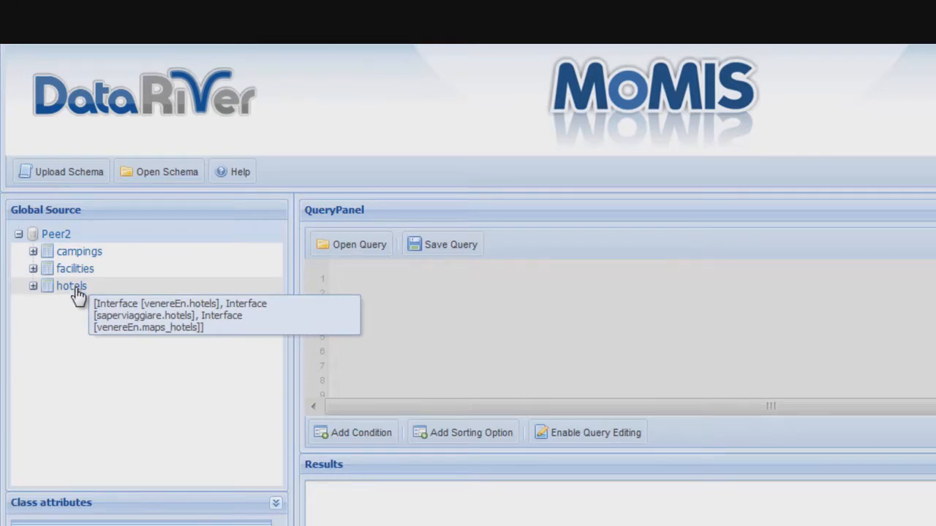
pyautogui.doubleClick(73, 287)
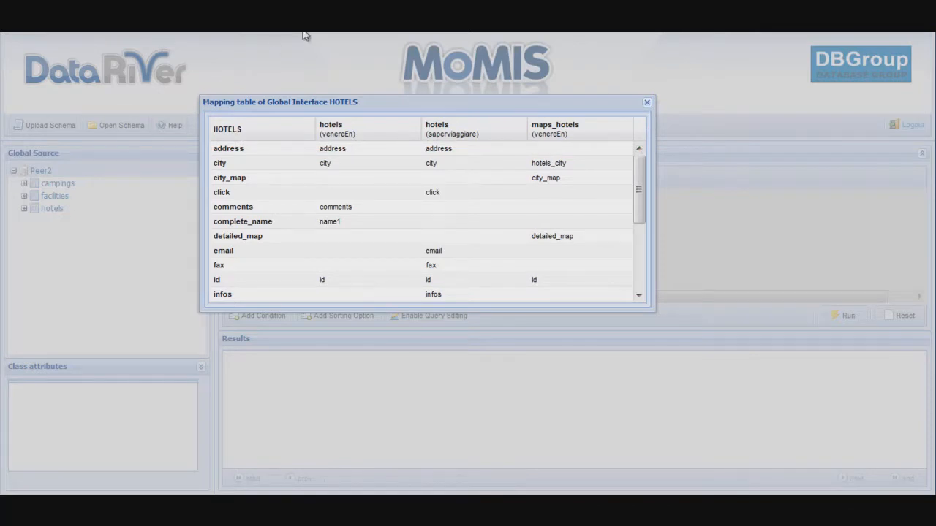
# Close the HOTELS mapping table and expand hotels to list its attributes.
pyautogui.click(646, 104)
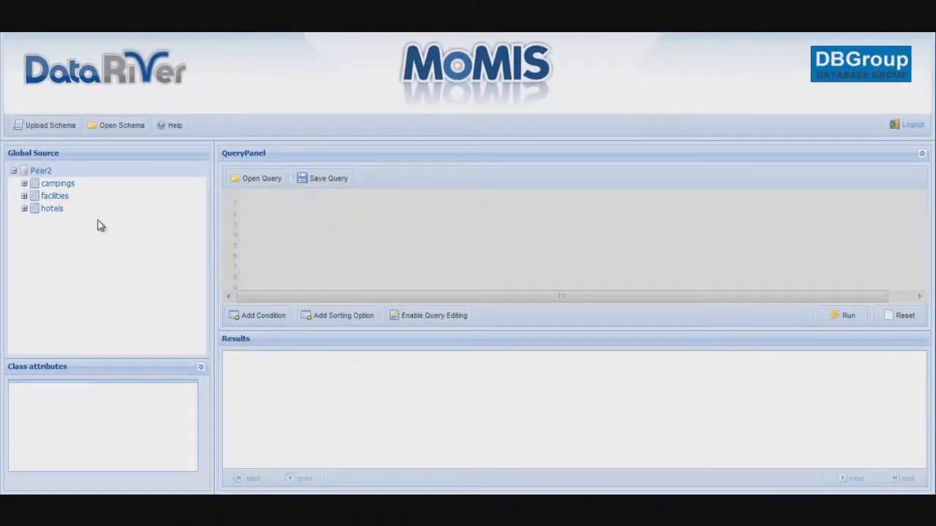
pyautogui.click(45, 209)
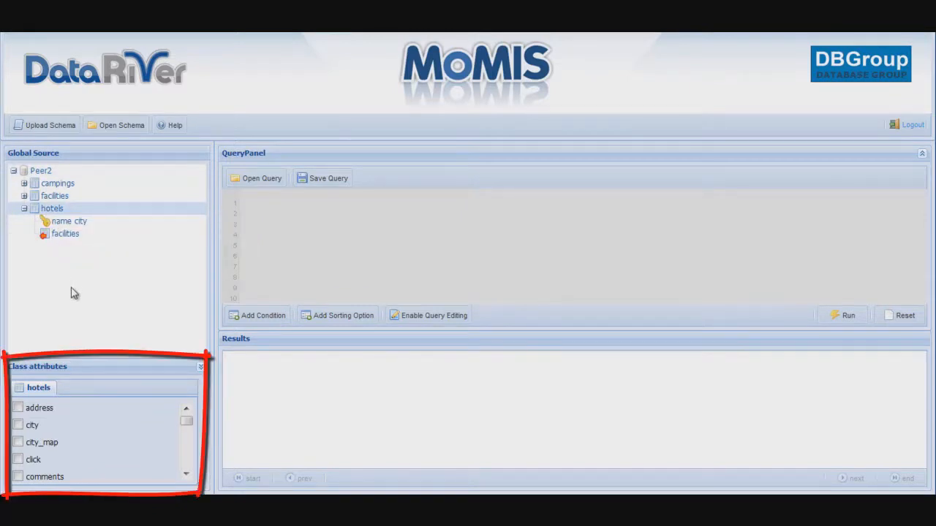
# Select the hotels address and name attributes for the query.
pyautogui.click(20, 409)
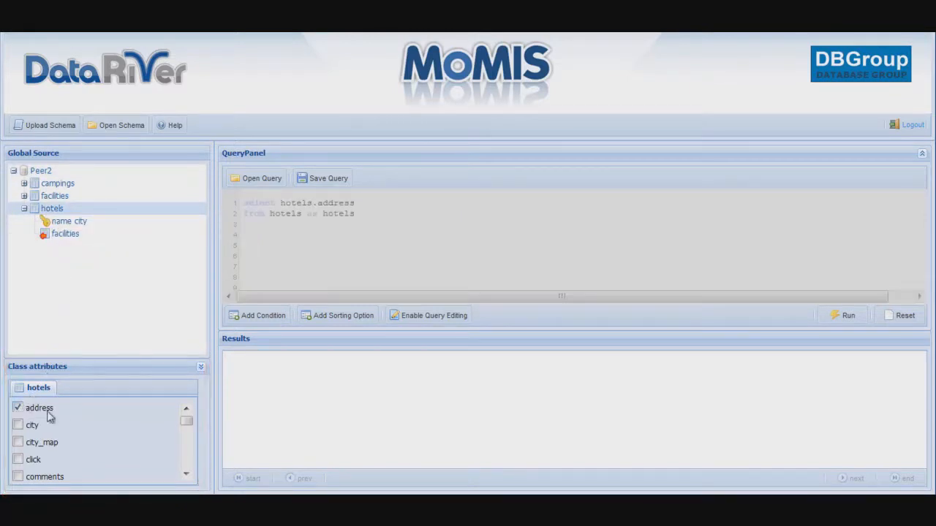
pyautogui.click(186, 474)
pyautogui.click(187, 475)
pyautogui.click(188, 475)
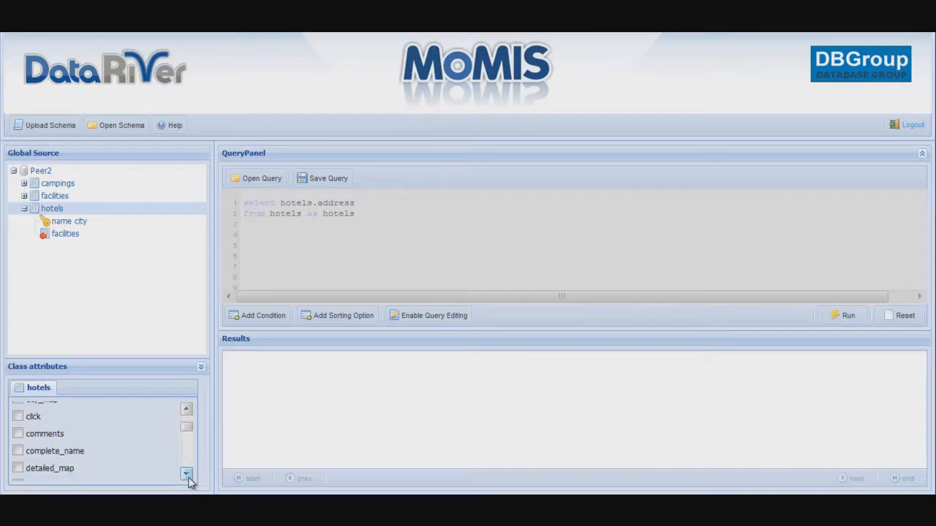
pyautogui.click(187, 476)
pyautogui.click(187, 475)
pyautogui.click(187, 475)
pyautogui.click(187, 476)
pyautogui.click(187, 475)
pyautogui.click(188, 475)
pyautogui.click(187, 475)
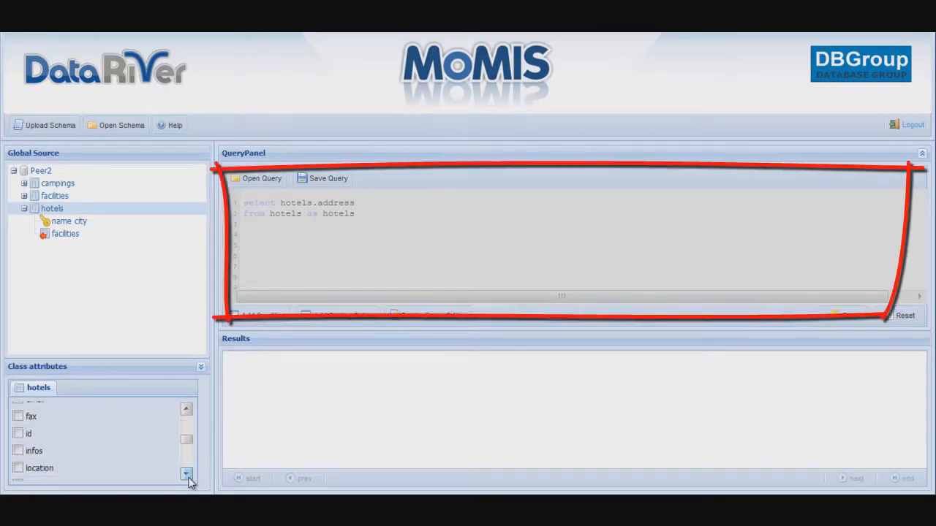
pyautogui.click(187, 475)
pyautogui.click(187, 475)
pyautogui.click(187, 475)
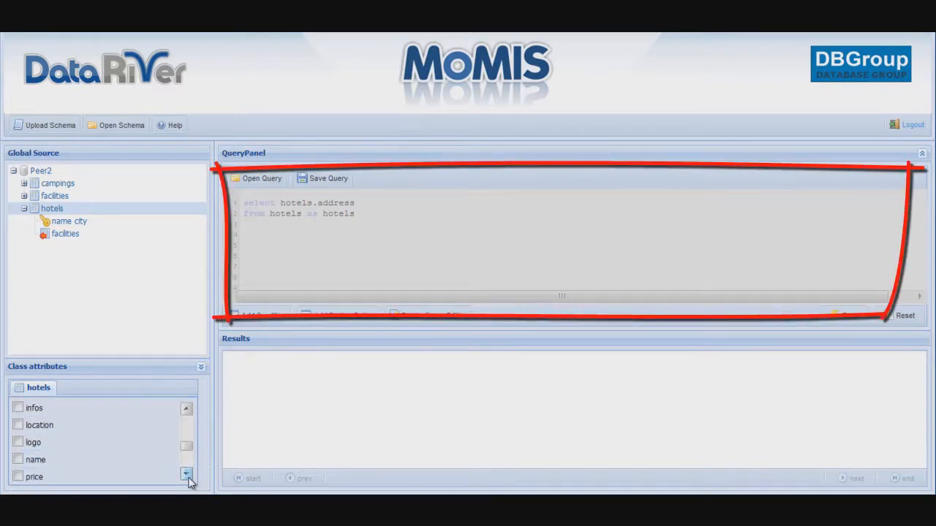
pyautogui.click(17, 459)
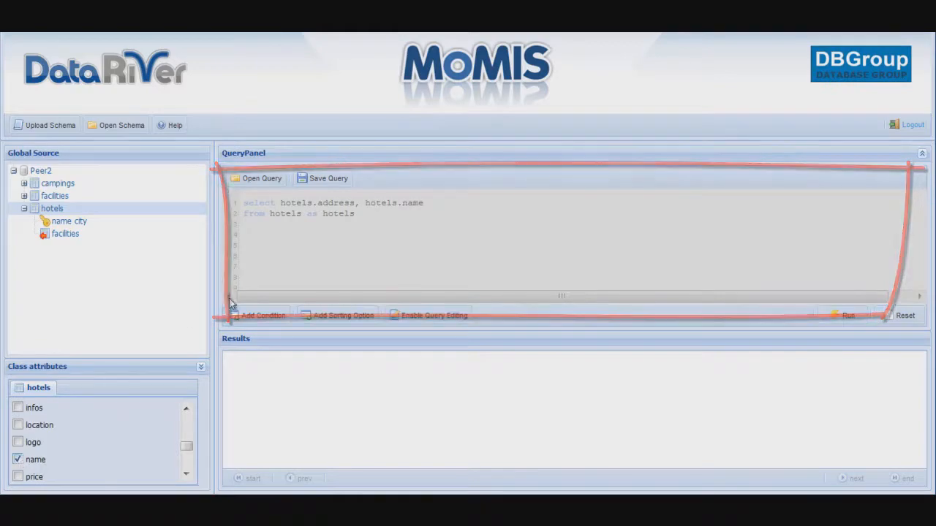
# Add the condition hotels.city like 'RIMINI'.
pyautogui.click(261, 317)
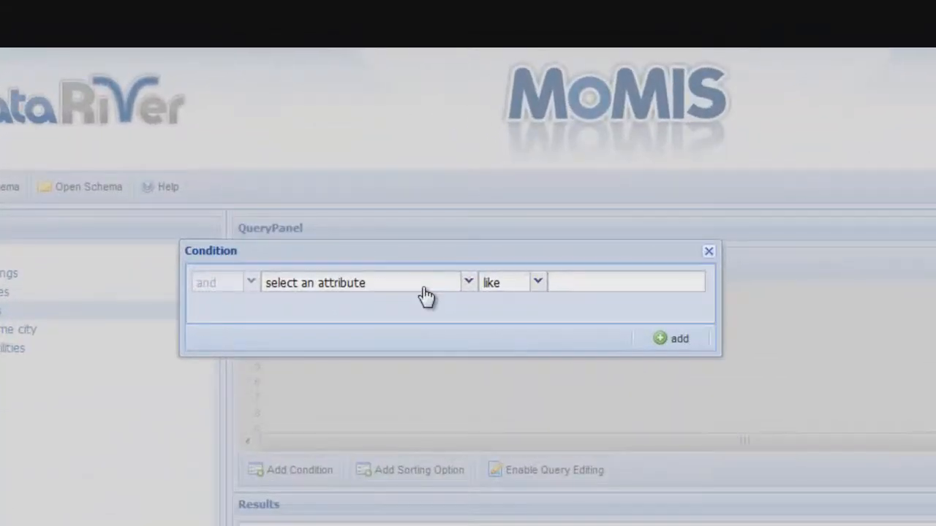
pyautogui.click(346, 193)
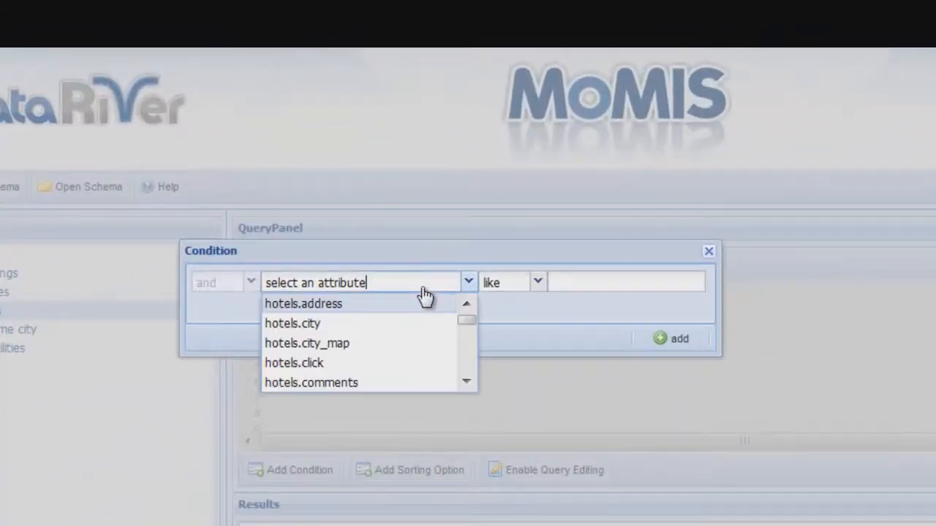
pyautogui.click(399, 325)
pyautogui.click(576, 284)
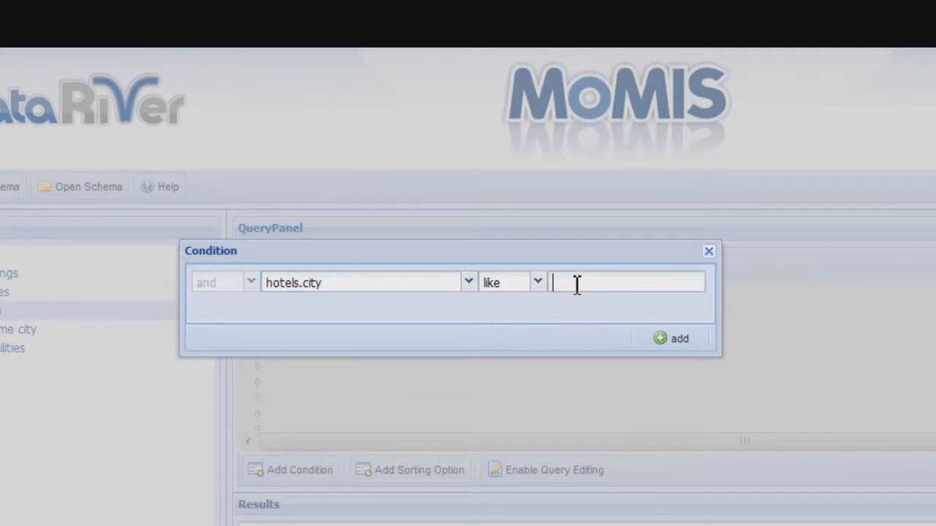
pyautogui.write('RIMINI')
pyautogui.click(661, 339)
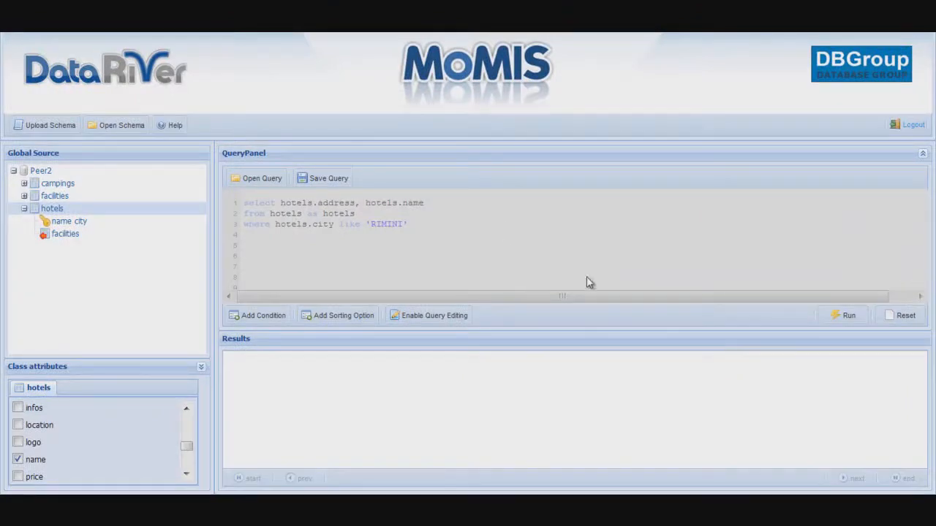
# Run the query, page to results 51–64 of 64, and collapse the query panel.
pyautogui.click(846, 317)
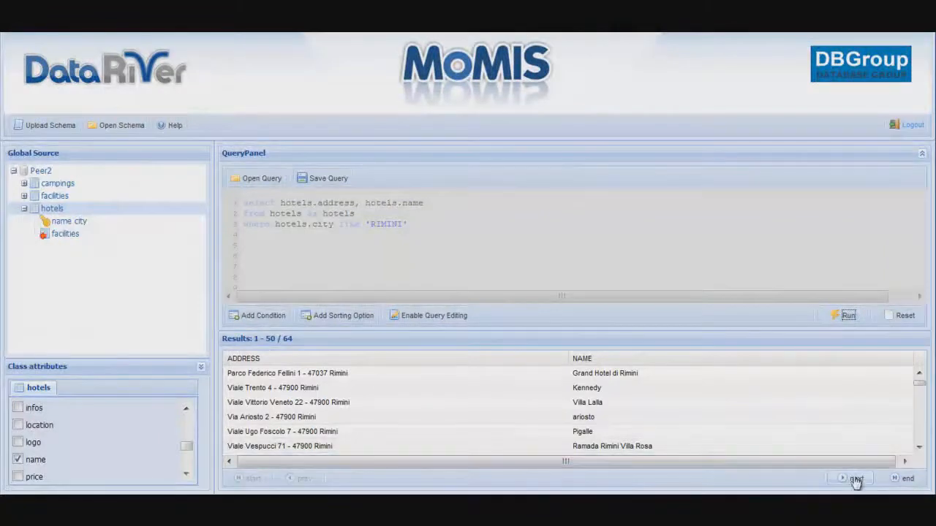
pyautogui.click(851, 481)
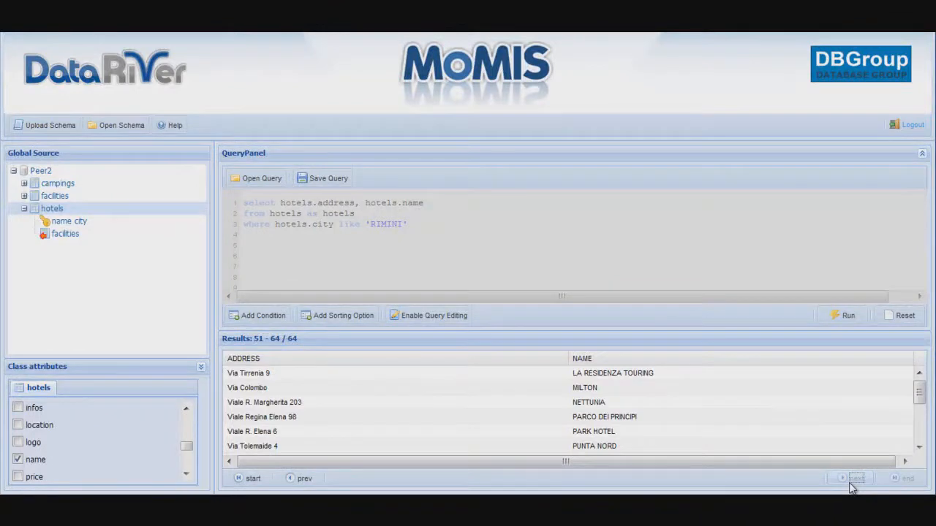
pyautogui.click(921, 156)
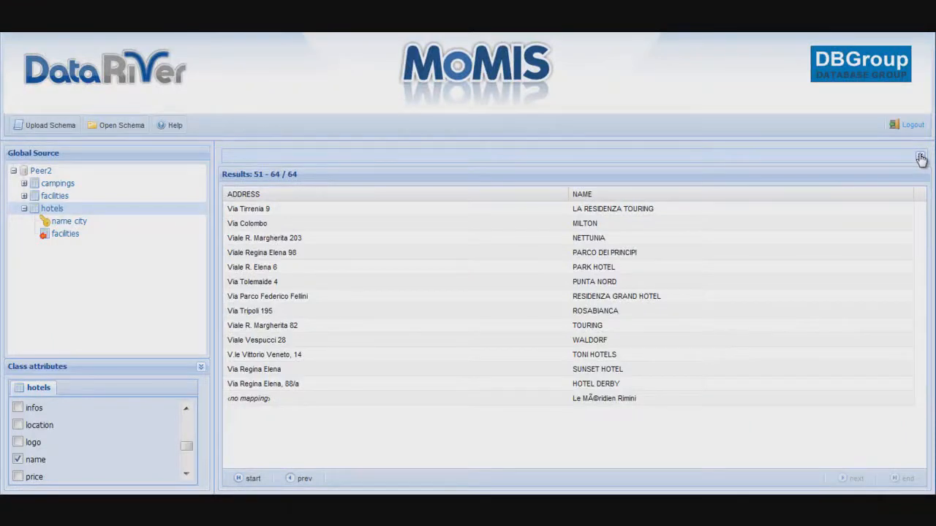
# View and close row 56 (PUNTA NORD) details, then restore the query panel.
pyautogui.doubleClick(636, 286)
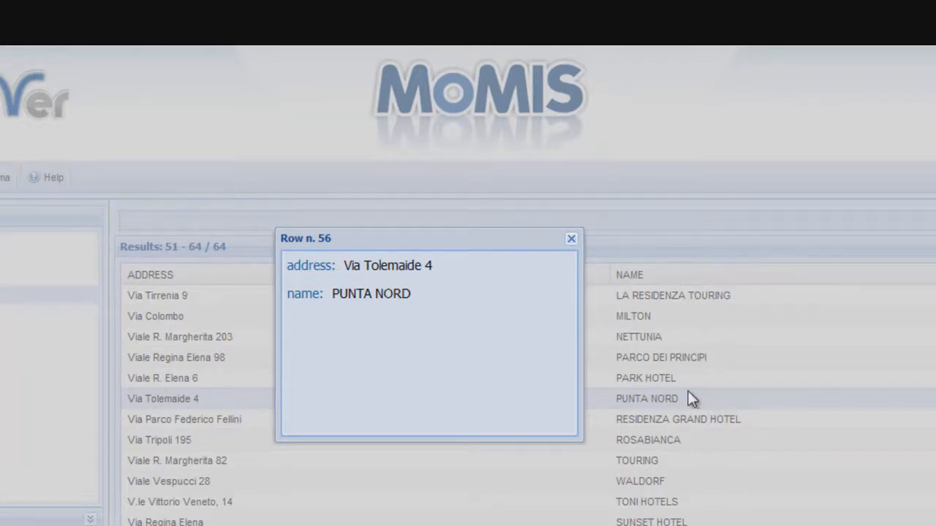
pyautogui.click(572, 239)
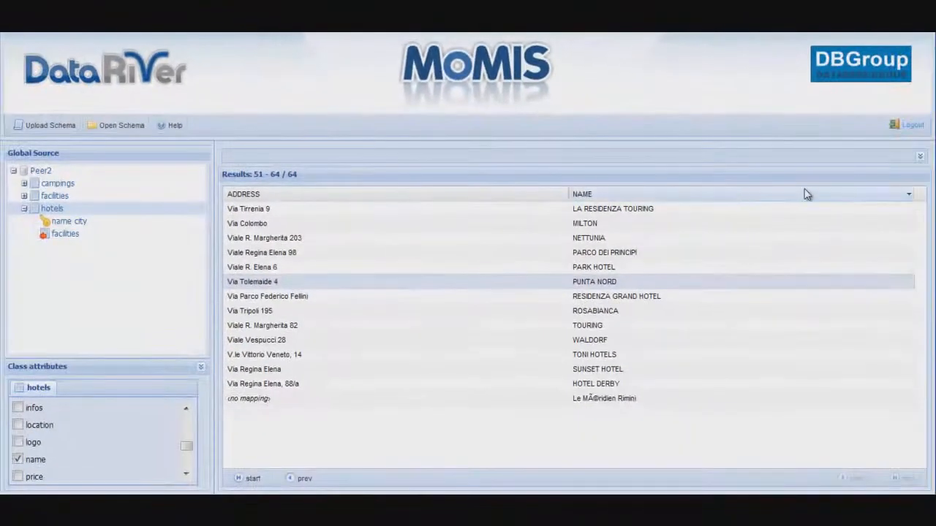
pyautogui.click(919, 156)
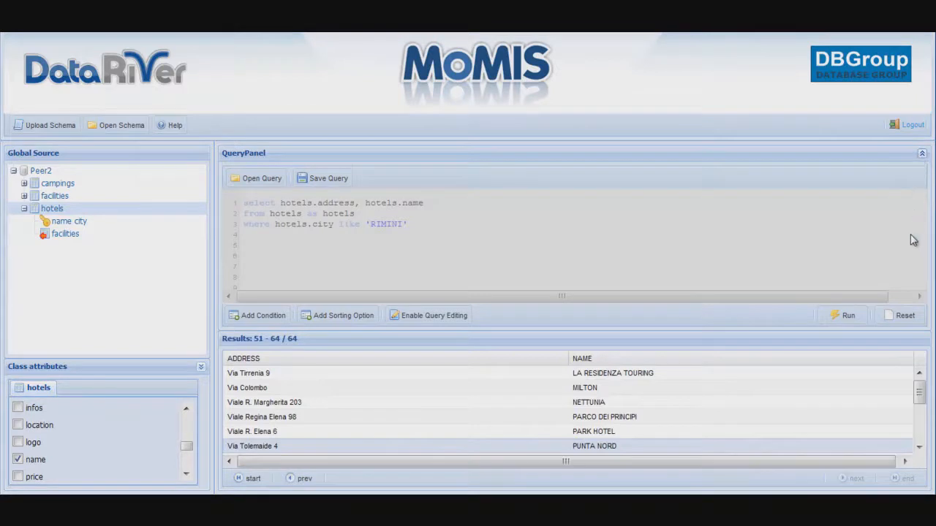
# Reset the query and results, then expand Peer2 again.
pyautogui.click(902, 316)
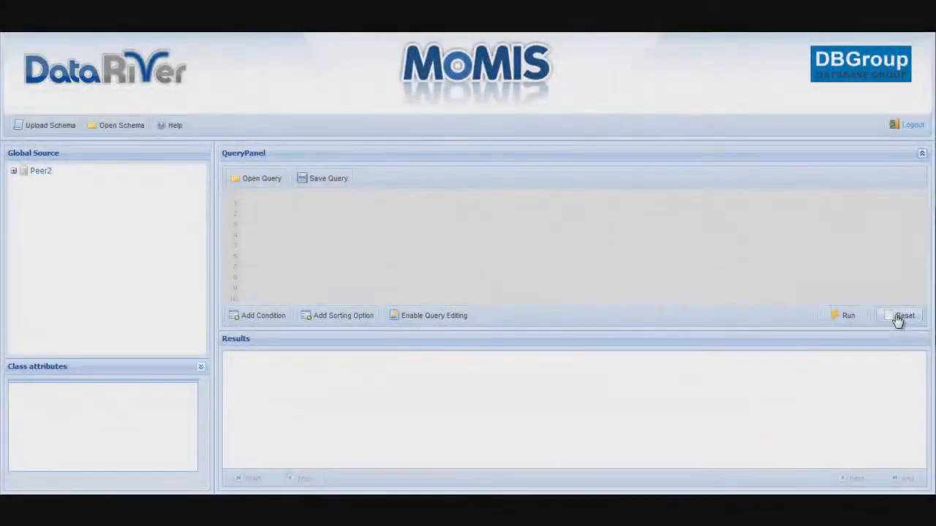
pyautogui.doubleClick(55, 174)
# Expand hotels and select hotels.name and hotels.address for the query.
pyautogui.doubleClick(50, 210)
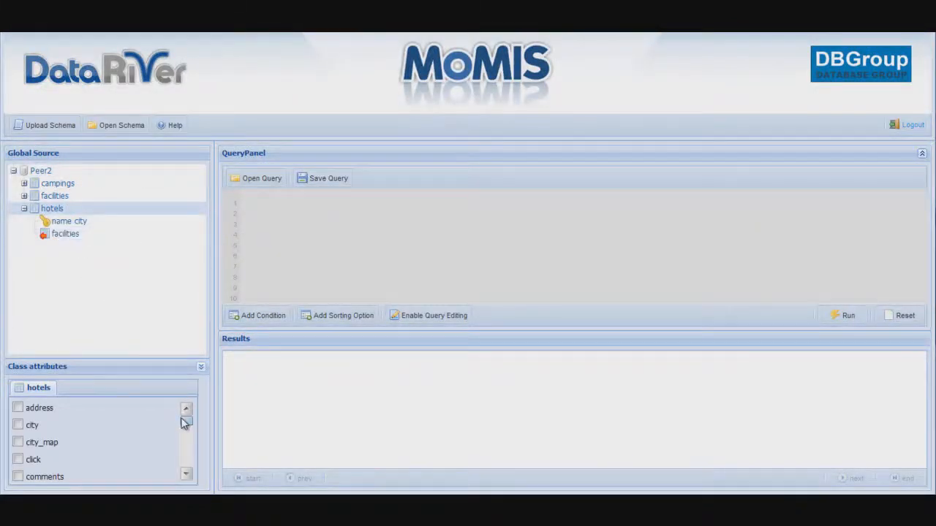
pyautogui.moveTo(185, 420); pyautogui.dragTo(187, 446)
pyautogui.click(19, 476)
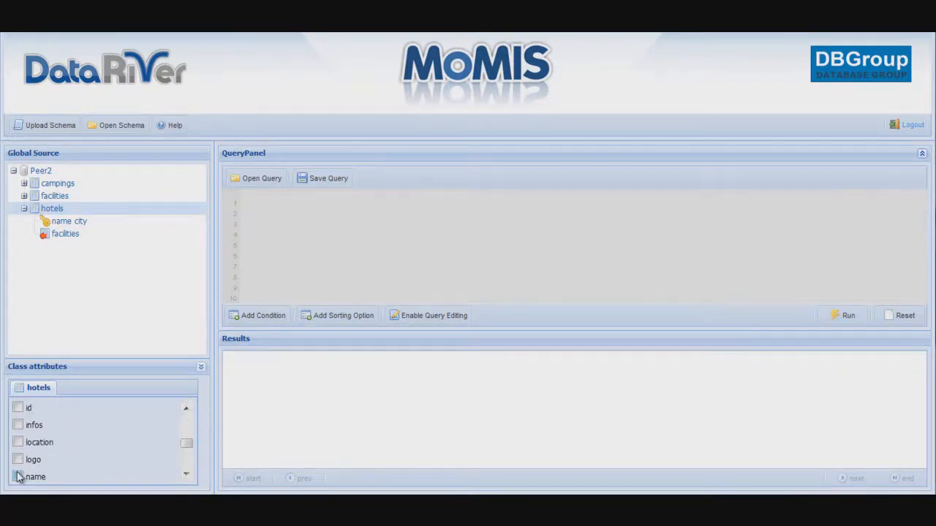
pyautogui.moveTo(185, 446); pyautogui.dragTo(184, 418)
pyautogui.click(19, 409)
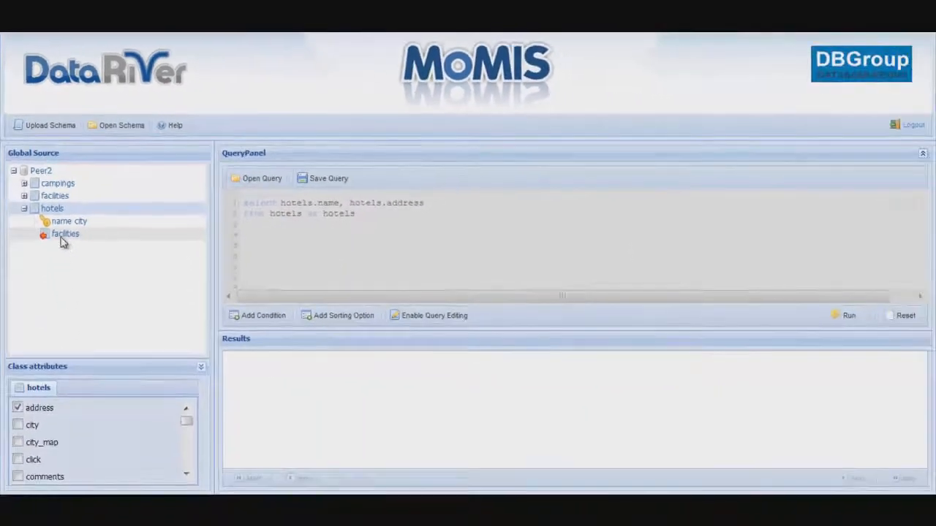
# Join facilities to hotels on structure_name/name and structure_city/city, confirming the join.
pyautogui.click(88, 332)
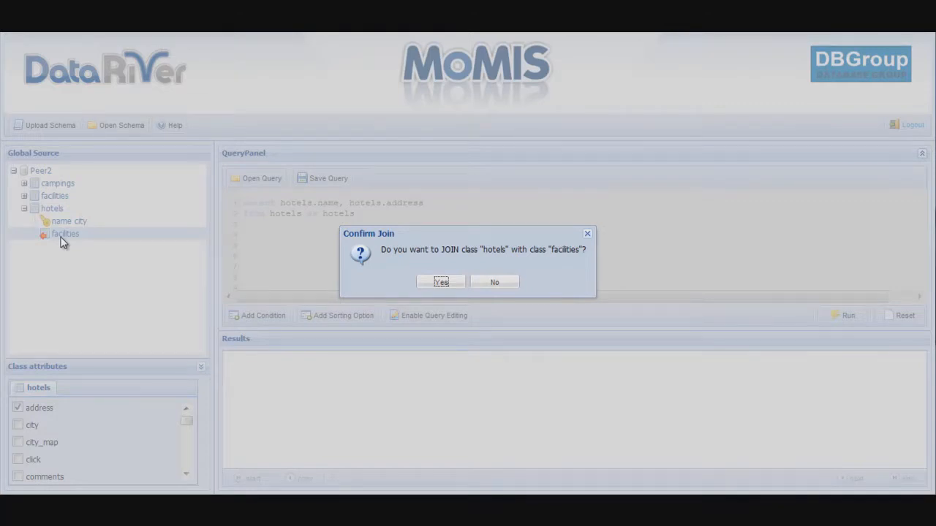
pyautogui.click(437, 283)
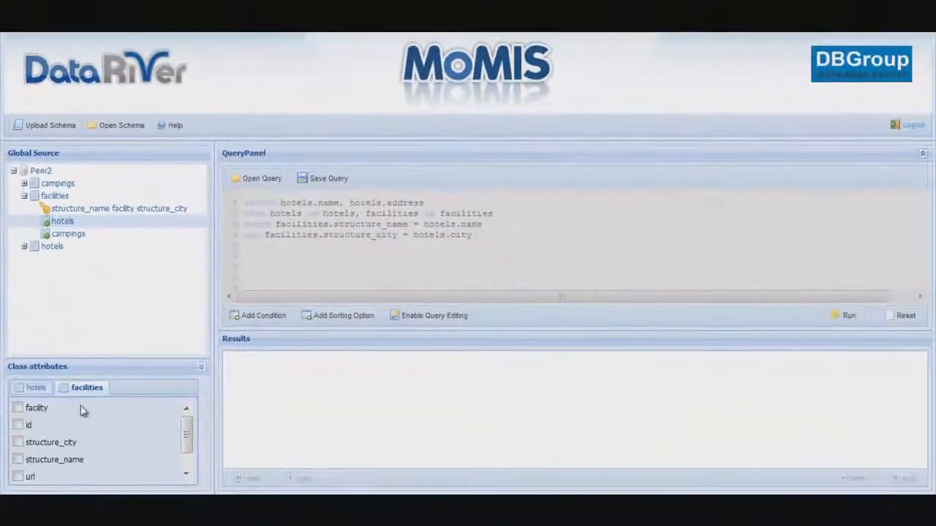
# Add facilities.facility to the selection and filter on hotels.city like 'rimini'.
pyautogui.click(22, 513)
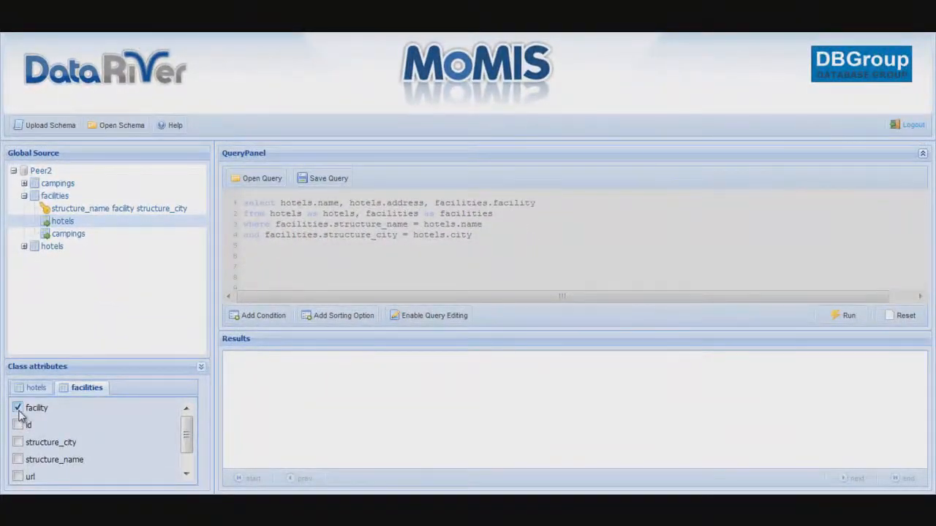
pyautogui.click(252, 316)
pyautogui.click(322, 191)
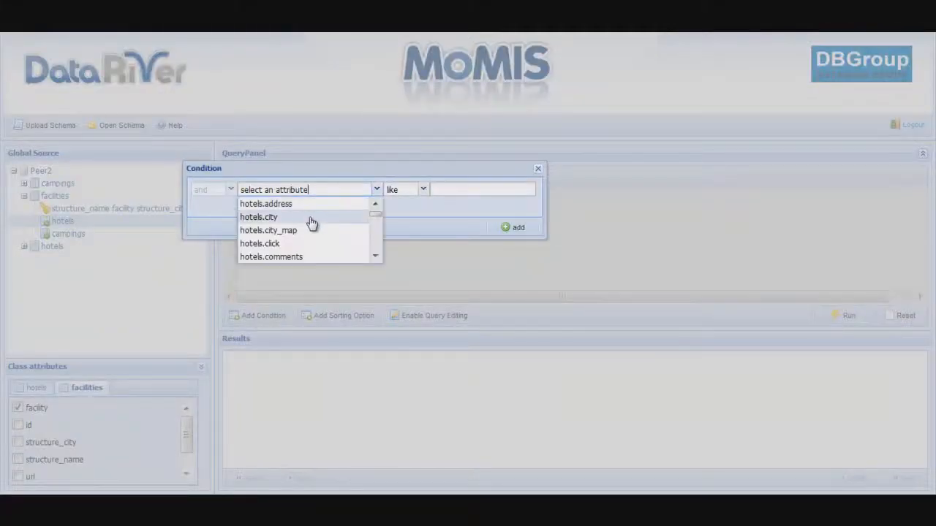
pyautogui.click(312, 218)
pyautogui.click(446, 190)
pyautogui.write('rimi')
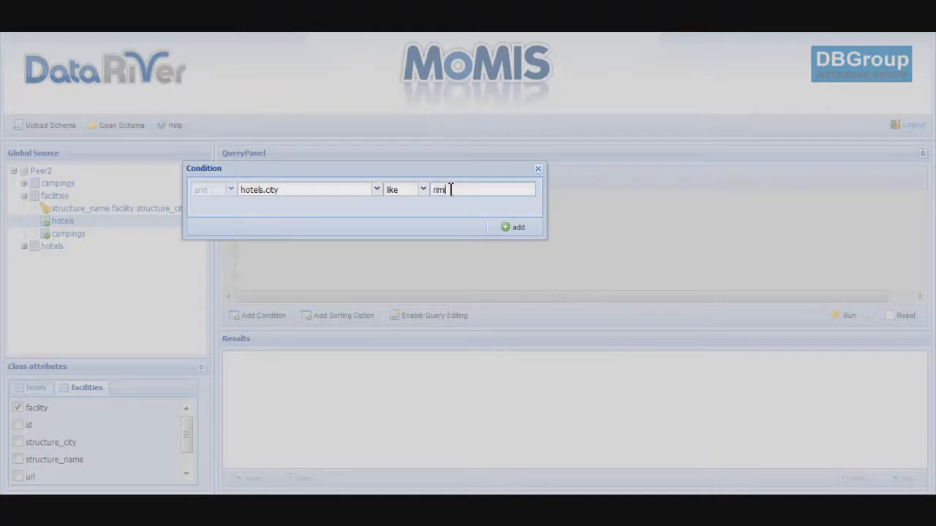
pyautogui.write('ni')
pyautogui.click(508, 230)
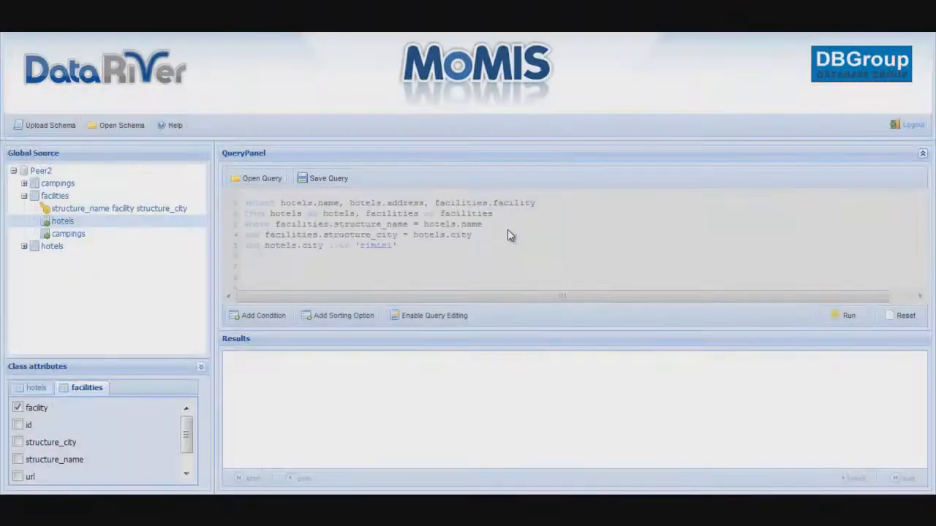
# Order the results by hotels.name ascending and enable direct query editing.
pyautogui.click(319, 316)
pyautogui.click(354, 198)
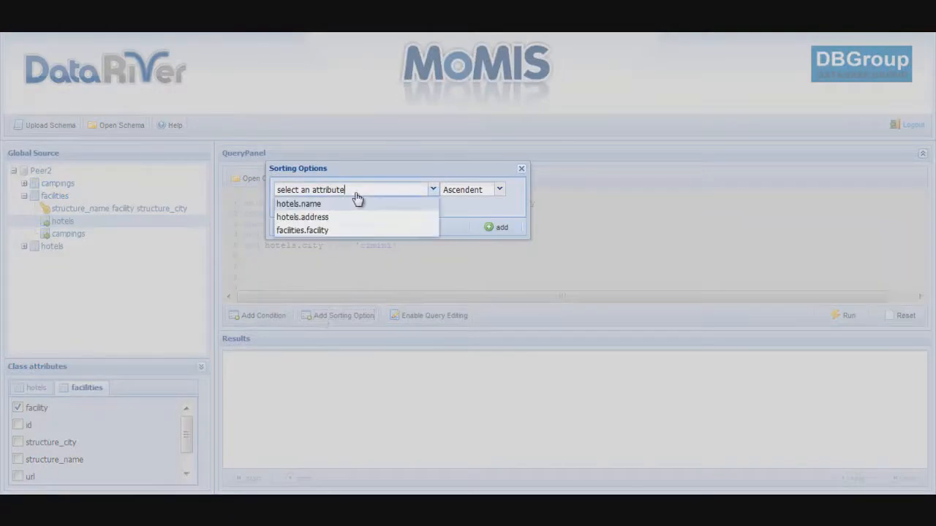
pyautogui.click(353, 204)
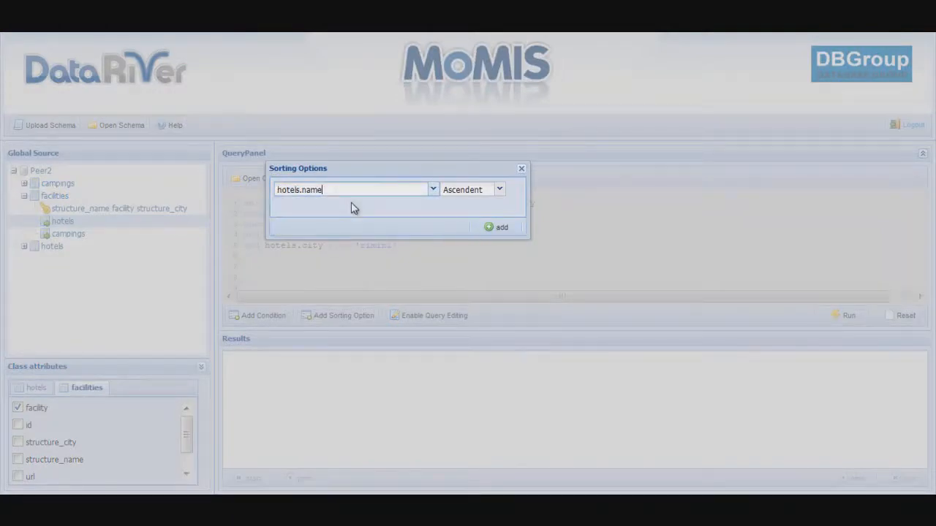
pyautogui.click(510, 229)
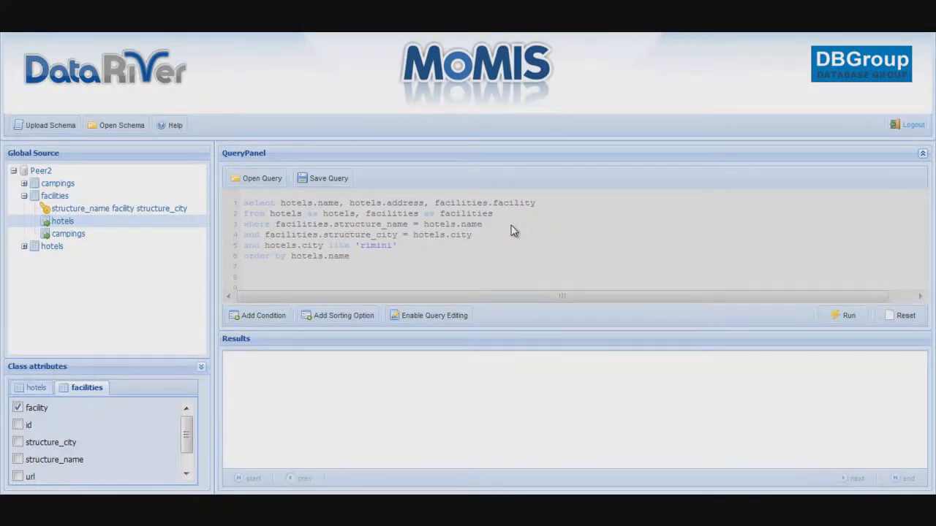
pyautogui.click(455, 316)
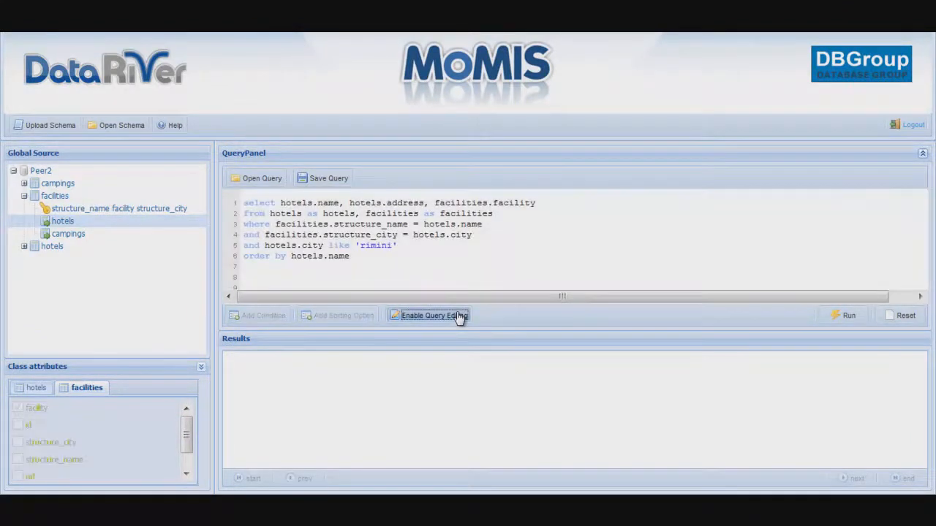
# Run the Rimini hotels–facilities join query, returning 564 rows of names, addresses and facilities.
pyautogui.click(438, 271)
pyautogui.click(845, 316)
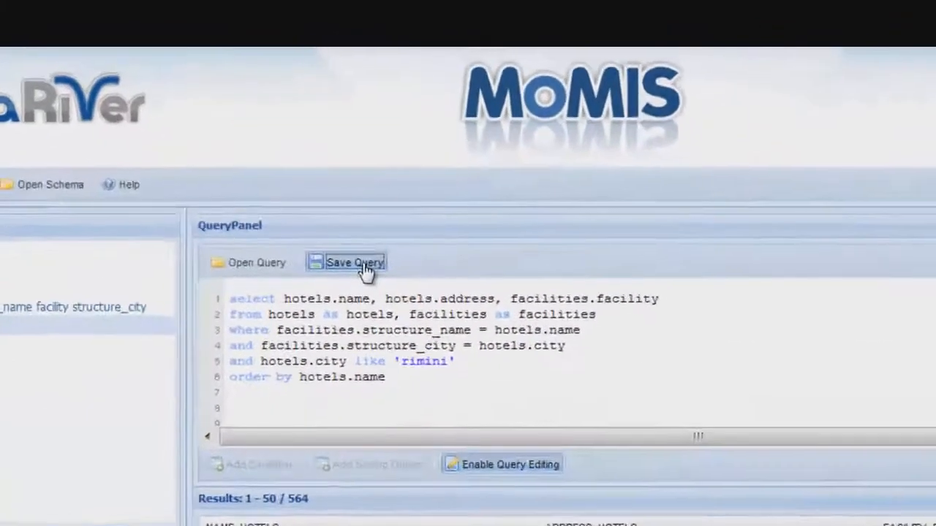
# Save the current joined query under the name 'rimini_hotels'.
pyautogui.click(339, 192)
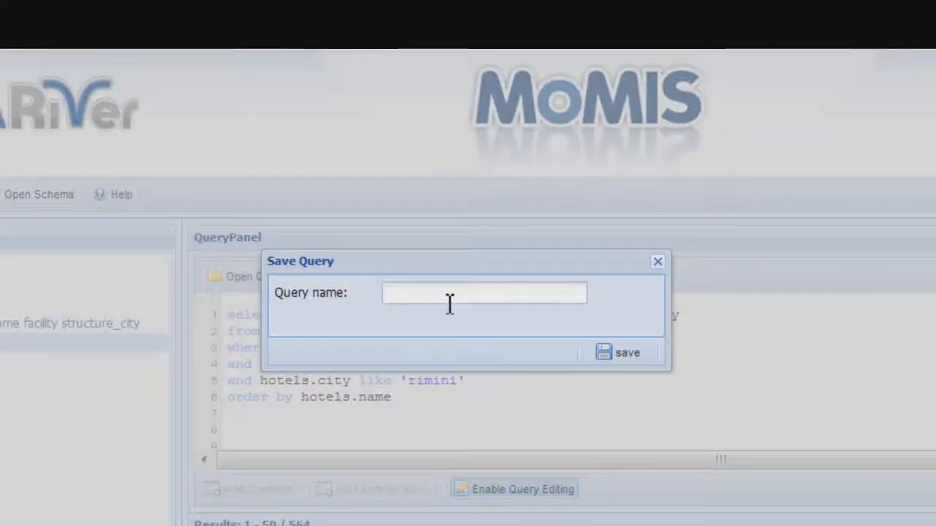
pyautogui.write('rim')
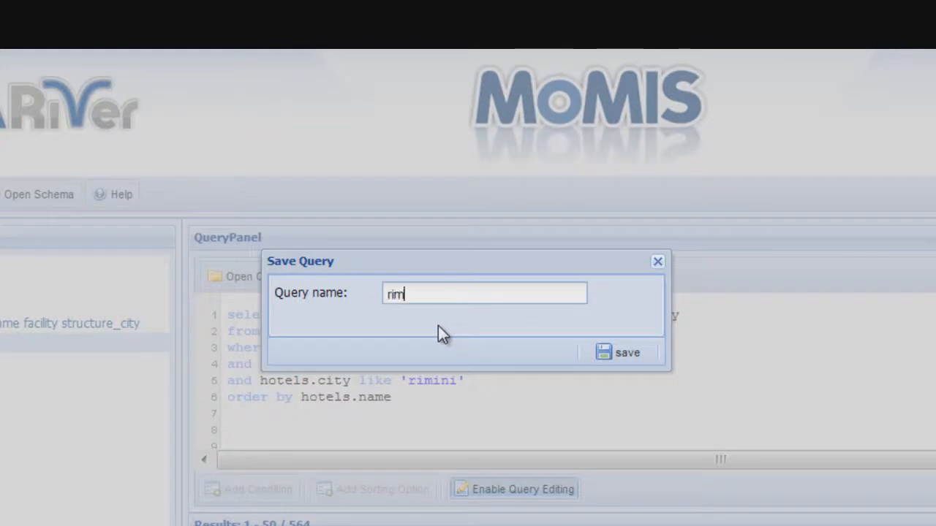
pyautogui.write('ini_hotel')
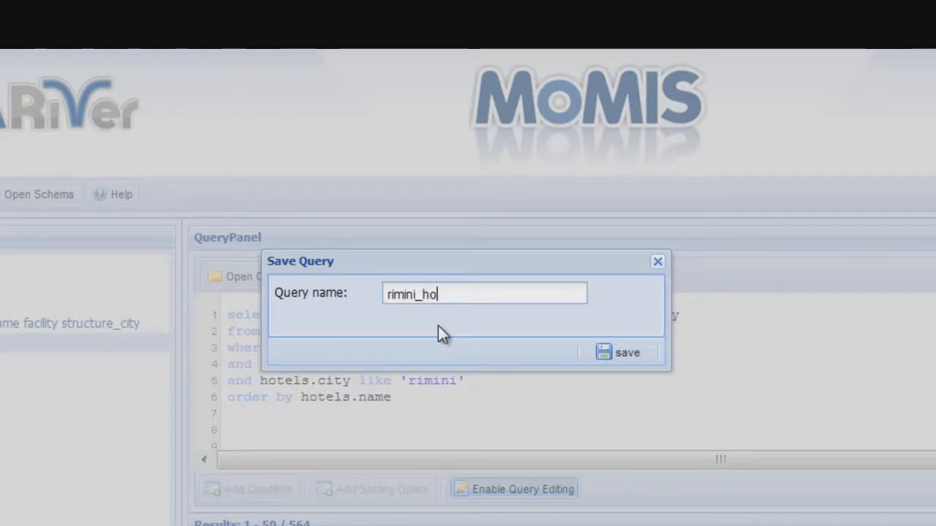
pyautogui.write('s')
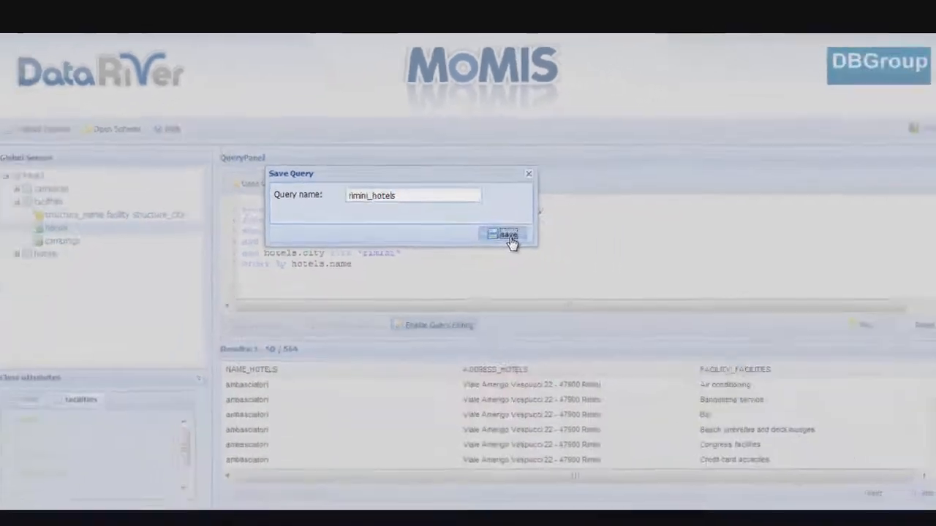
pyautogui.click(601, 330)
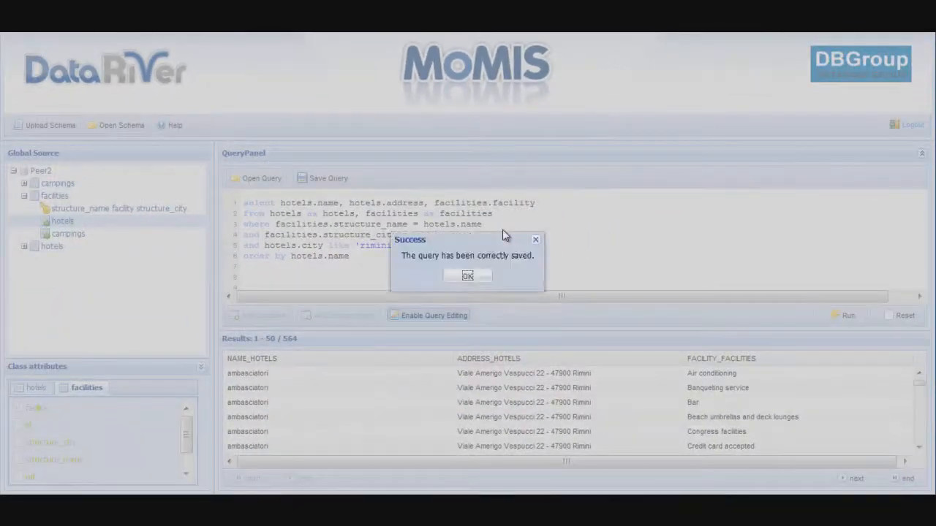
# Dismiss the save confirmation, load the saved region query and expand TPCHperformance to list its tables.
pyautogui.click(481, 277)
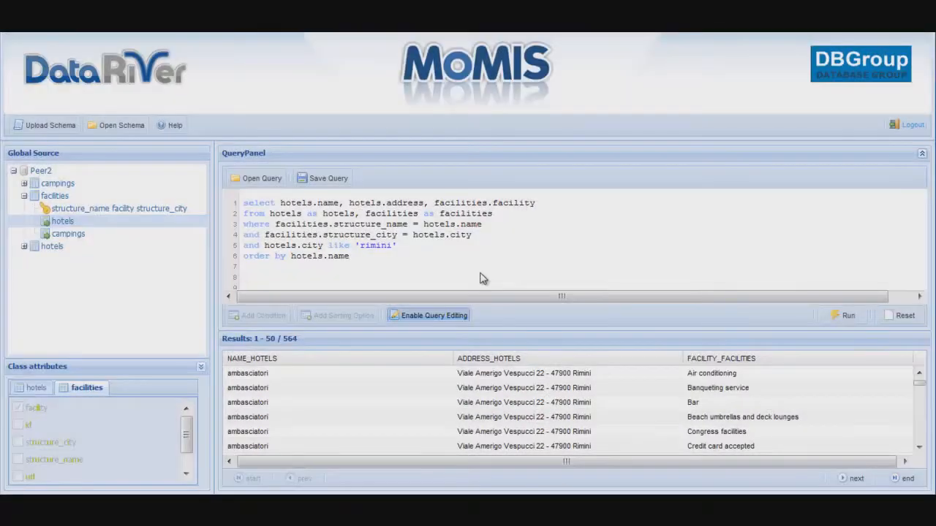
pyautogui.click(257, 180)
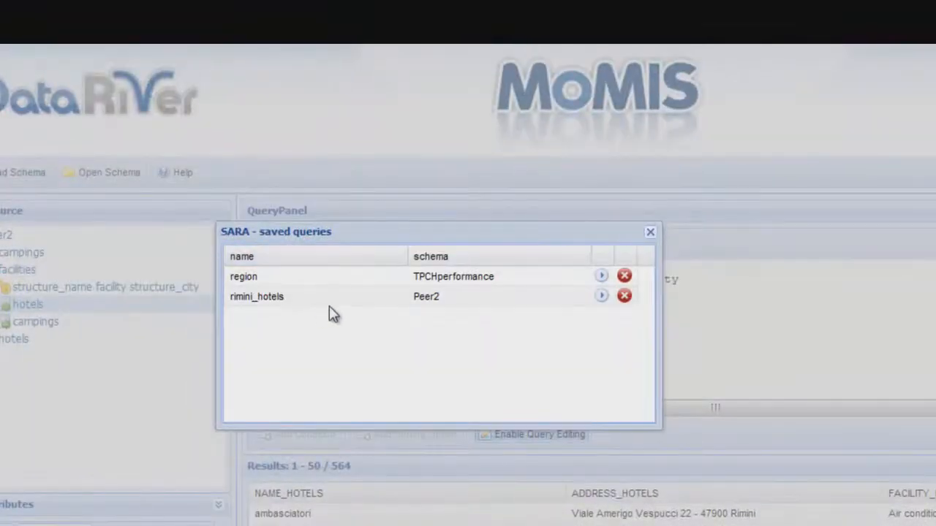
pyautogui.moveTo(336, 307)
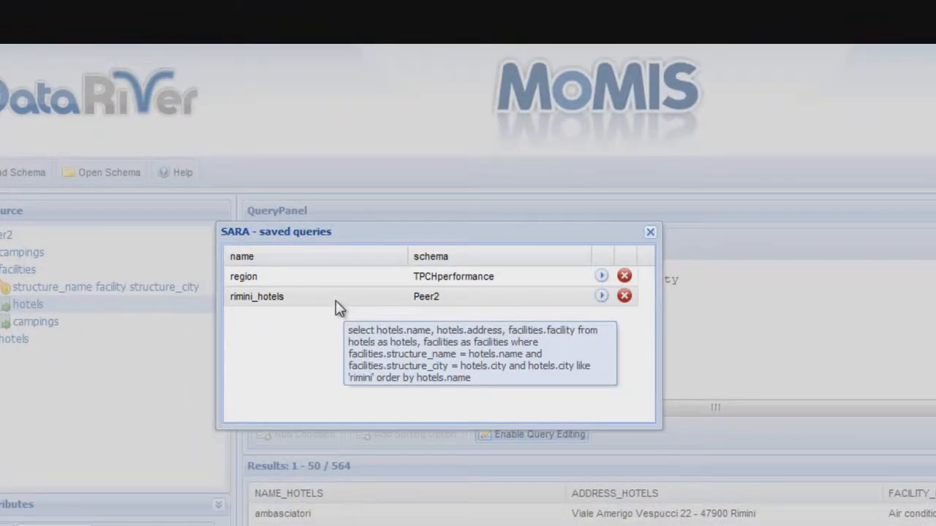
pyautogui.moveTo(344, 288)
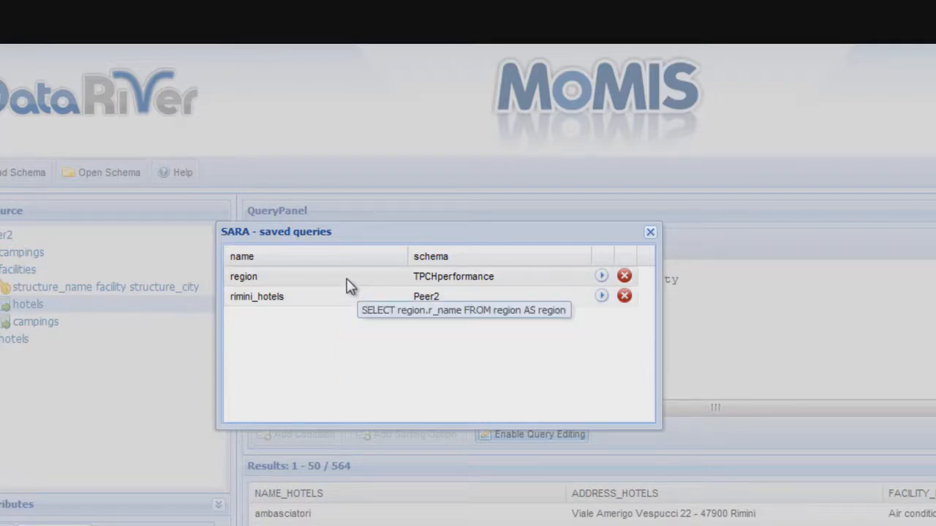
pyautogui.click(595, 275)
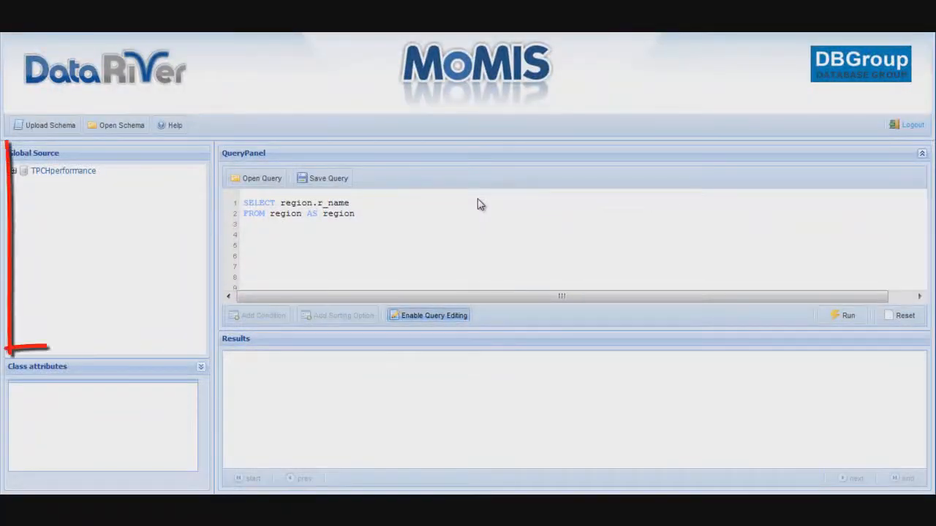
pyautogui.doubleClick(90, 175)
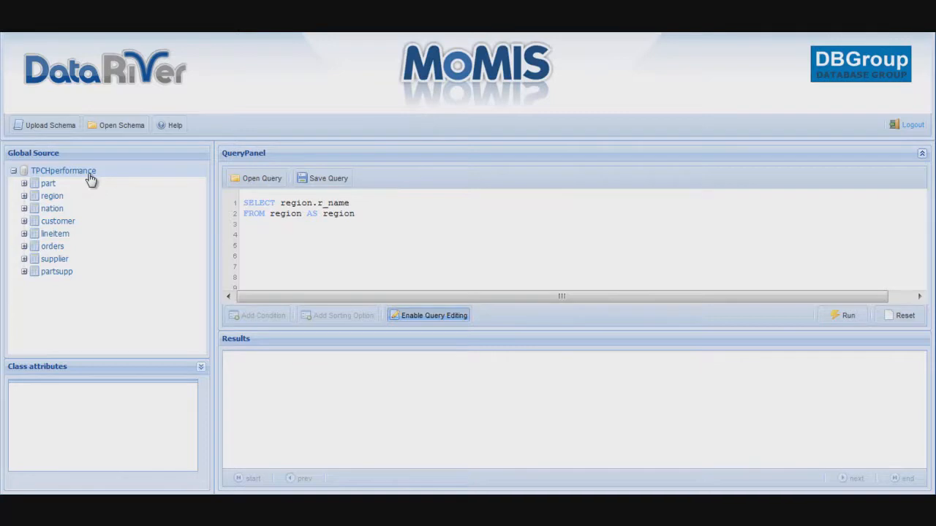
# Reopen the Peer2.xml schema and expand Peer2 to list campings, facilities and hotels.
pyautogui.click(123, 128)
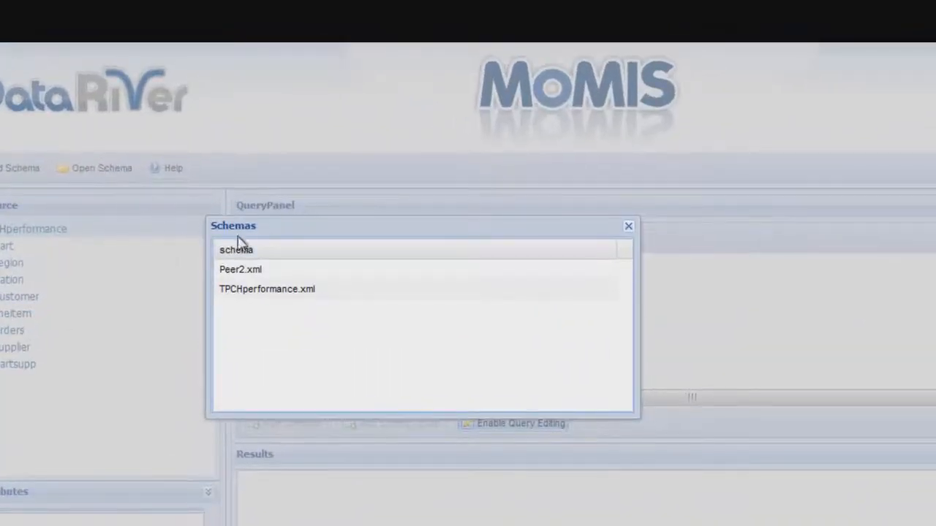
pyautogui.doubleClick(300, 271)
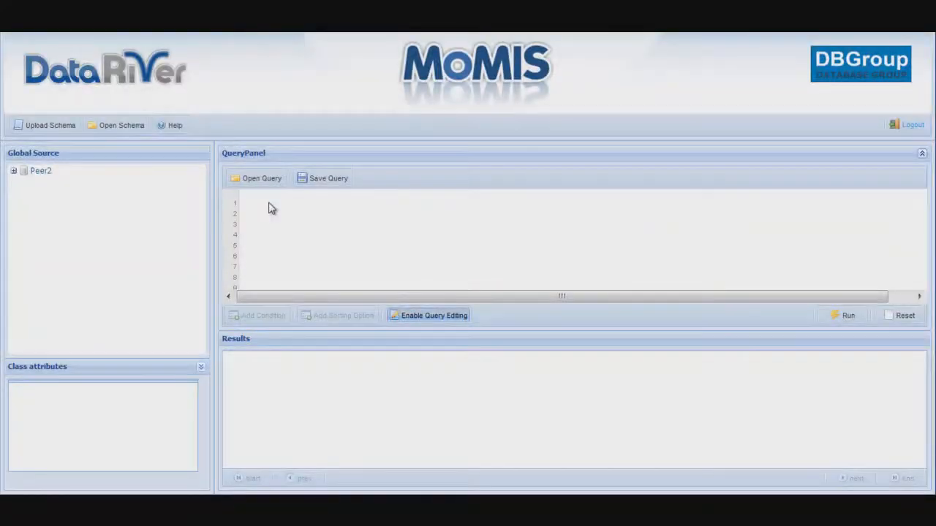
pyautogui.doubleClick(44, 174)
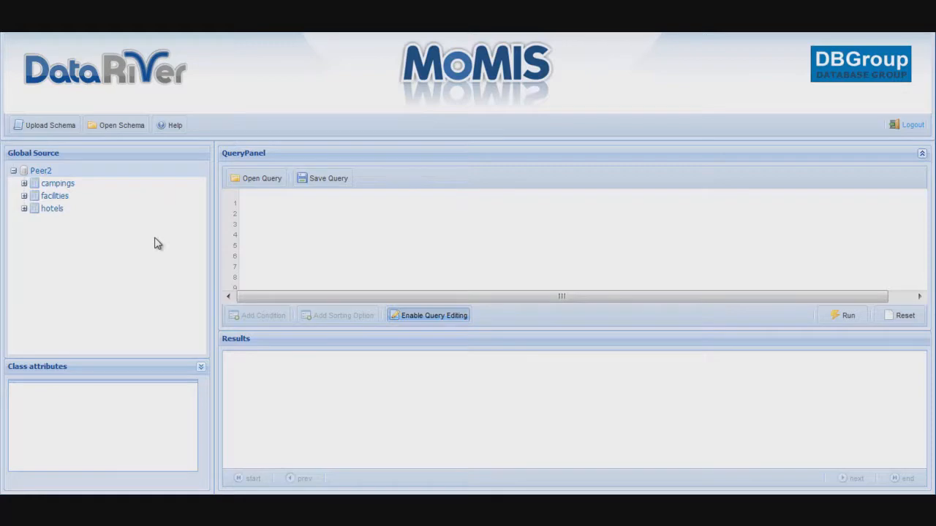
# View the PDF help guide, close it, then log out of MoMIS.
pyautogui.click(173, 126)
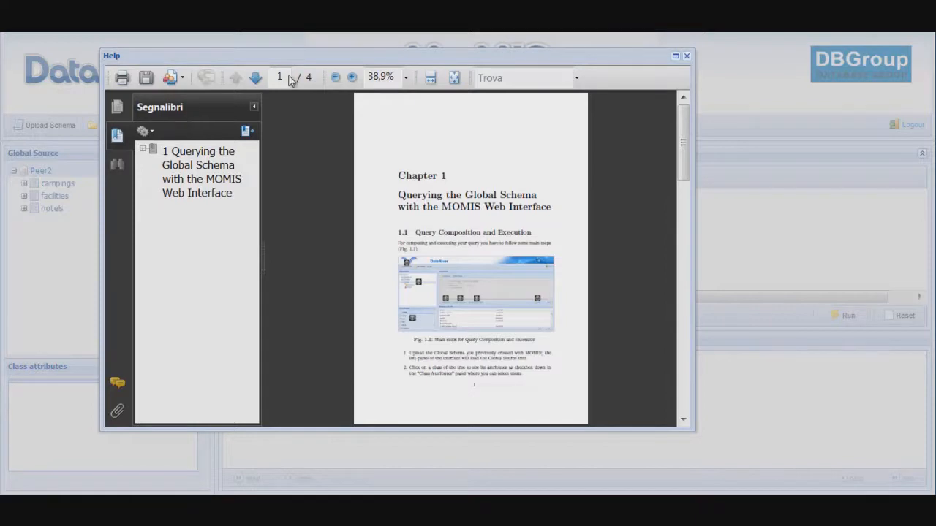
pyautogui.click(689, 57)
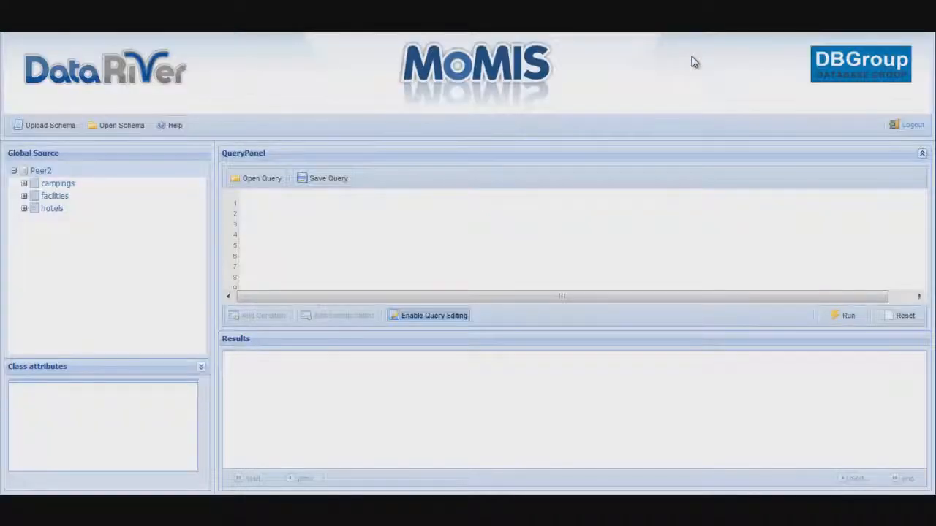
pyautogui.click(917, 126)
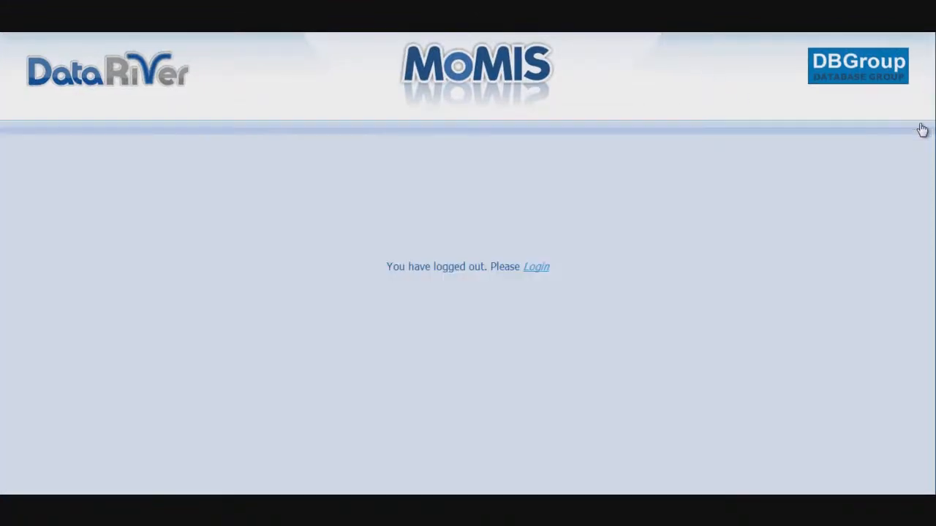